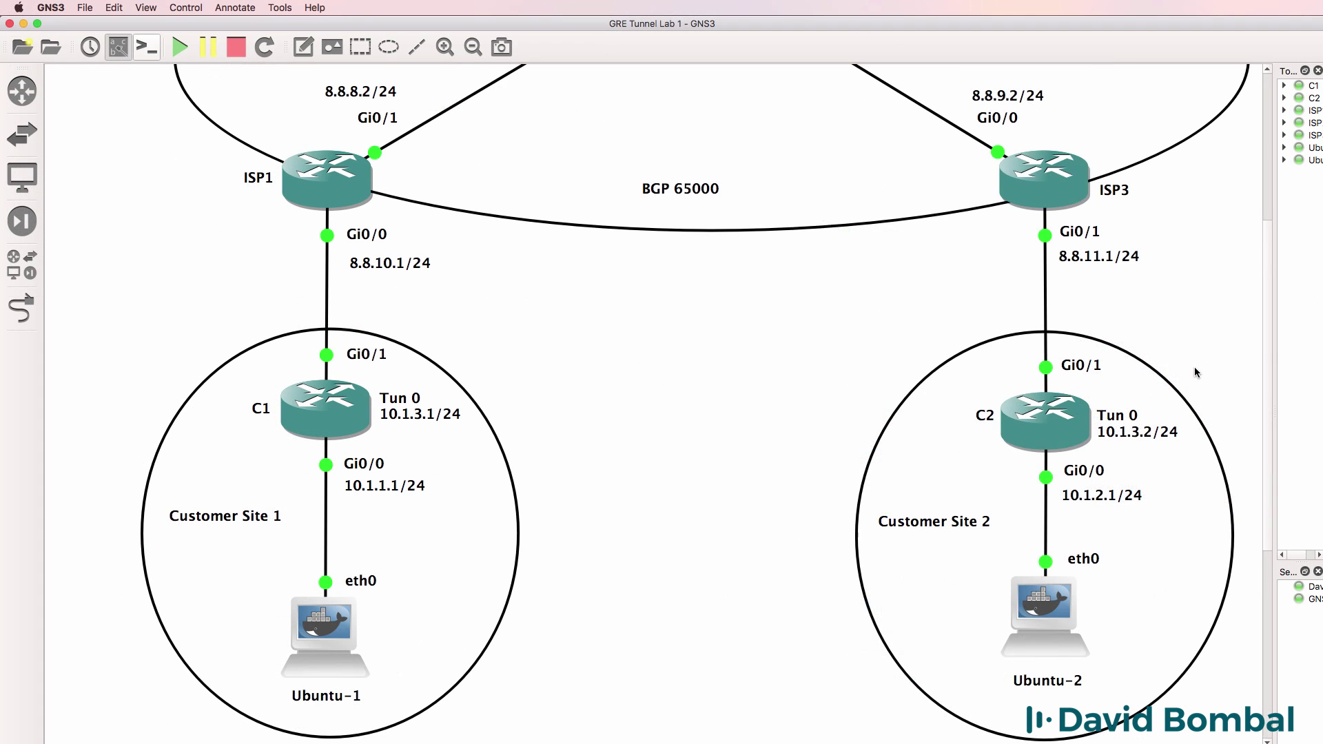
# - Scroll the canvas up and right to reveal ISP2 and the BGP 65000 core linking ISP1 and ISP3
pyautogui.scroll(-3, 1193, 366)
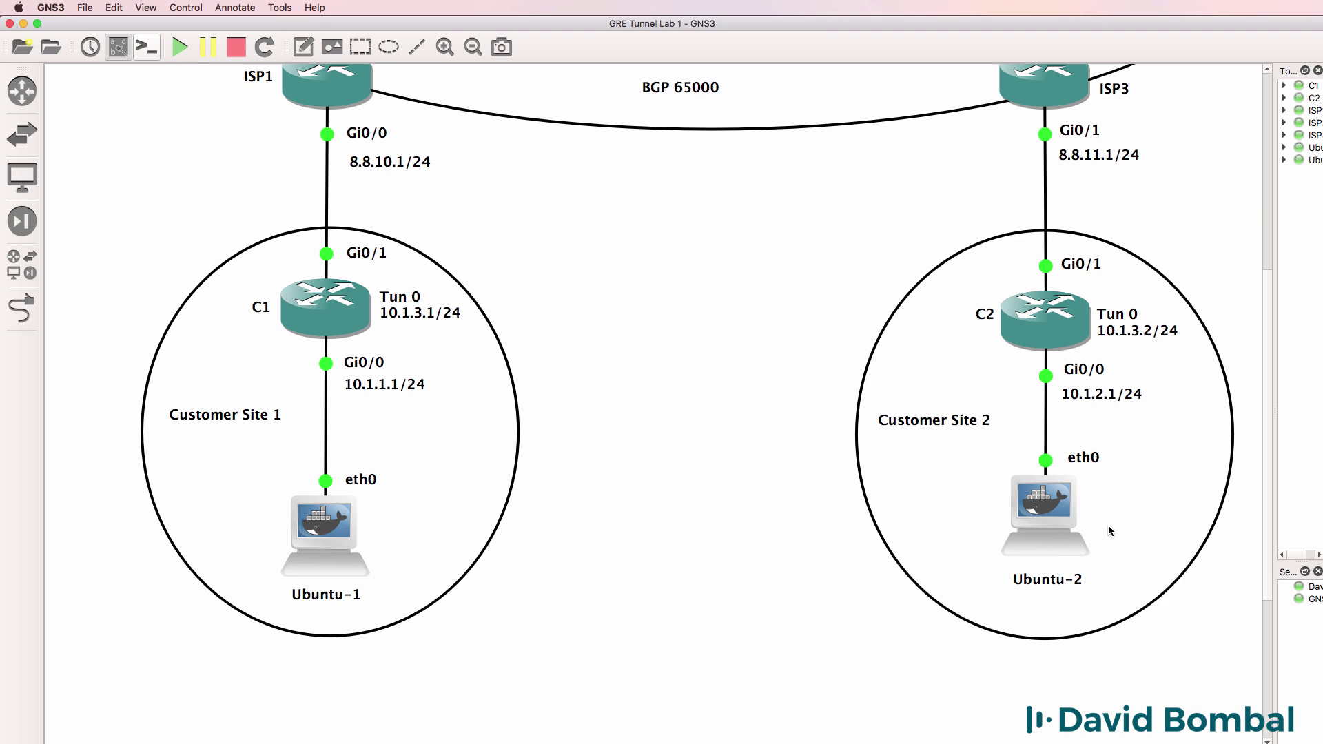
pyautogui.scroll(10, 1196, 422)
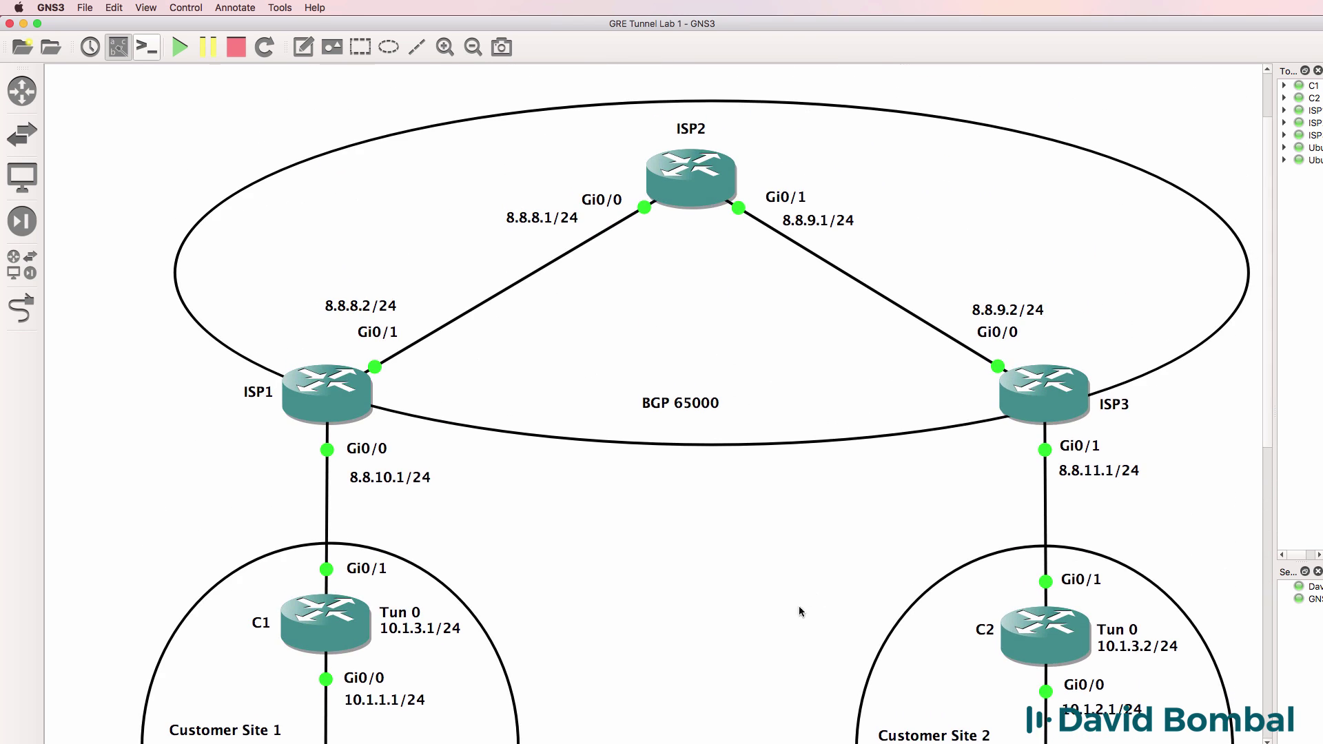
pyautogui.hscroll(3, 662, 422)
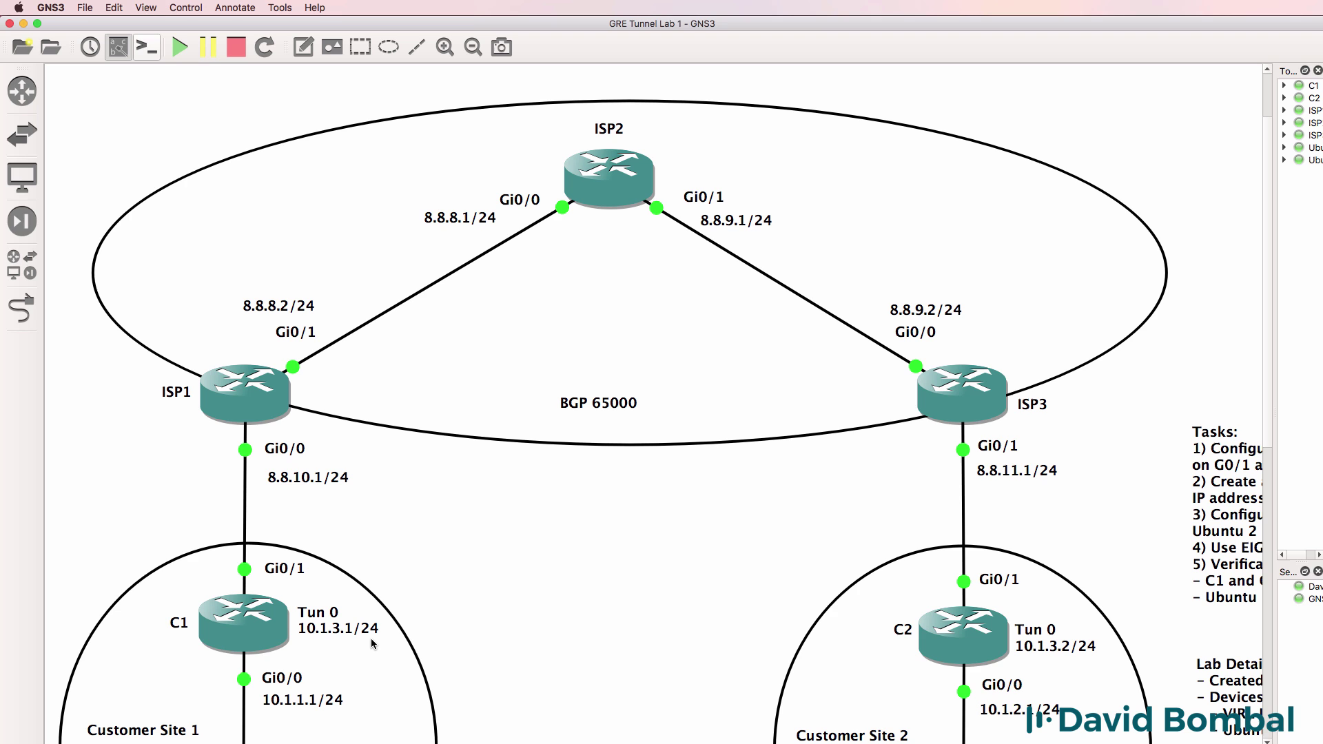
# - Scroll right and down to read the Tasks list (DHCP, GRE tunnel, EIGRP AS 100, ping) beside Ubuntu-2
pyautogui.hscroll(10, 552, 717)
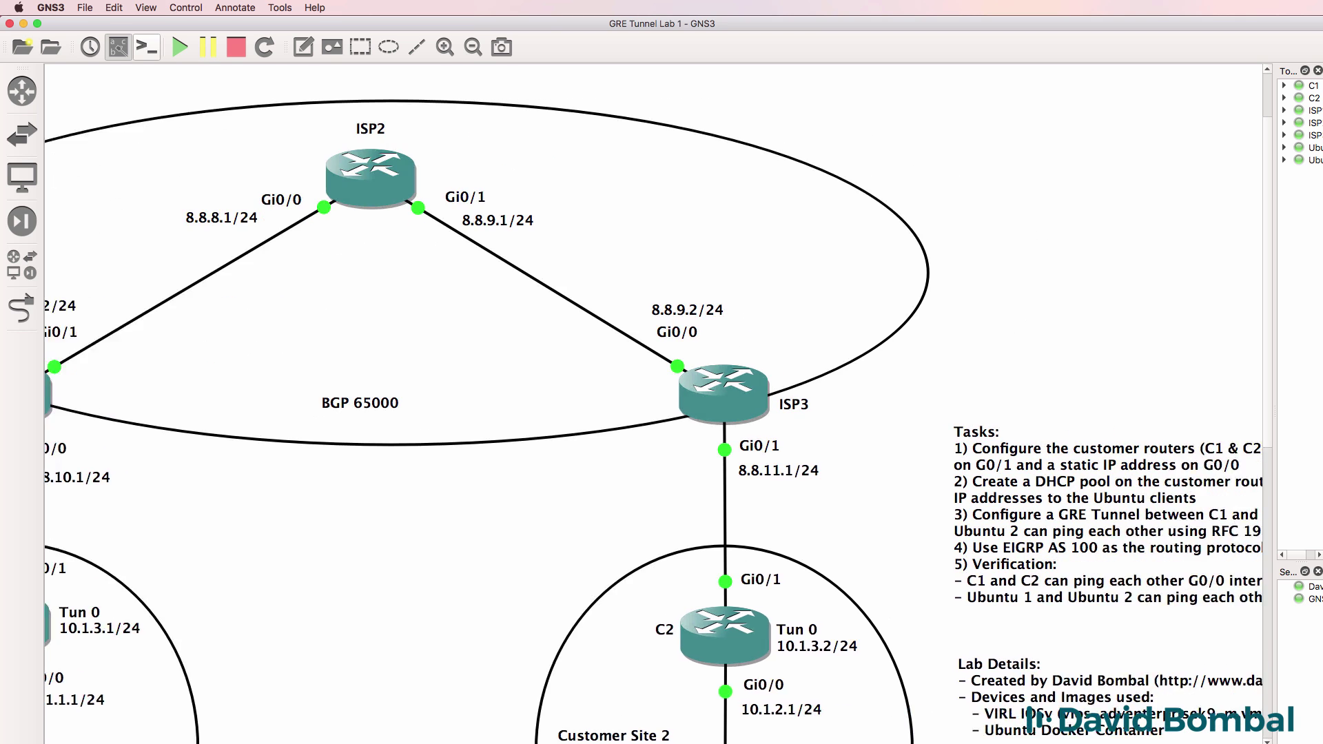
pyautogui.hscroll(3, 552, 717)
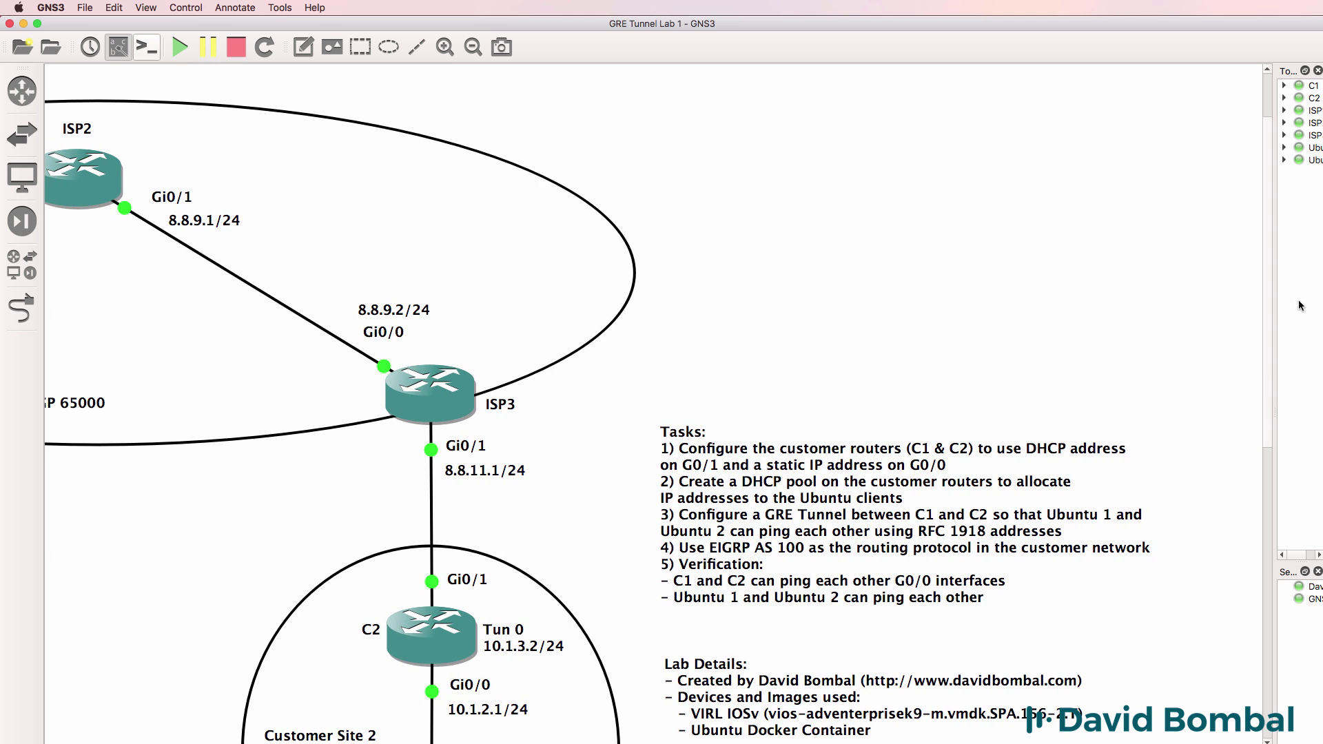
pyautogui.scroll(-5, 1271, 300)
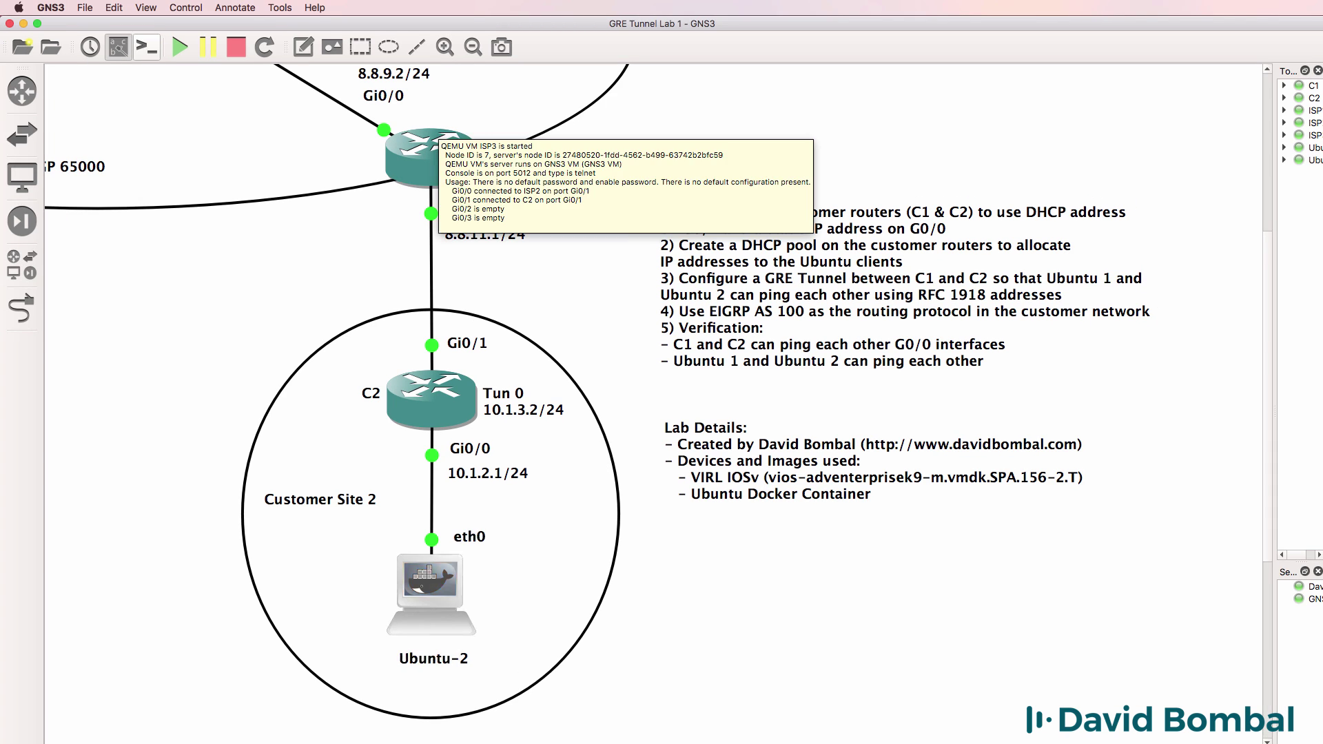
# - Scroll back left and up to view the whole GRE Tunnel Lab 1 topology with C1, C2 and the ISP core
pyautogui.hscroll(-6, 437, 133)
pyautogui.hscroll(-3, 337, 286)
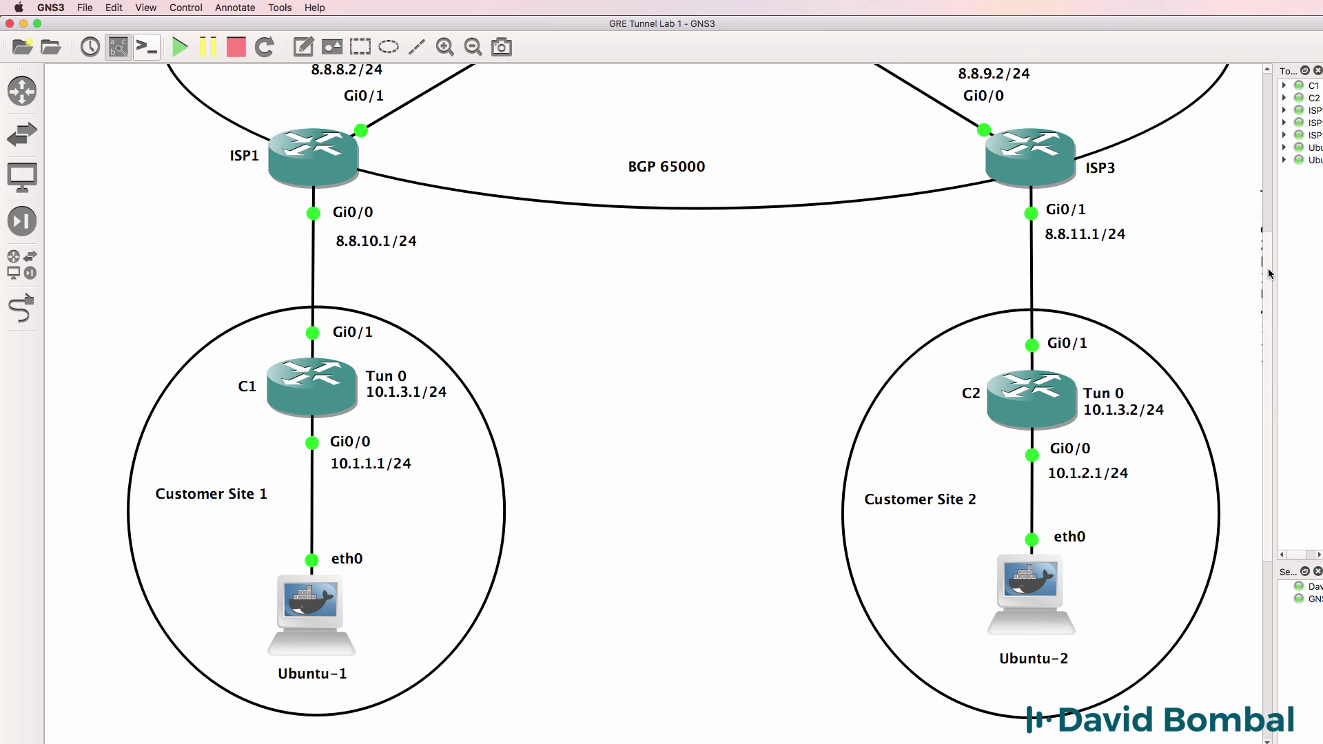
pyautogui.scroll(5, 1267, 268)
pyautogui.scroll(1, 1259, 187)
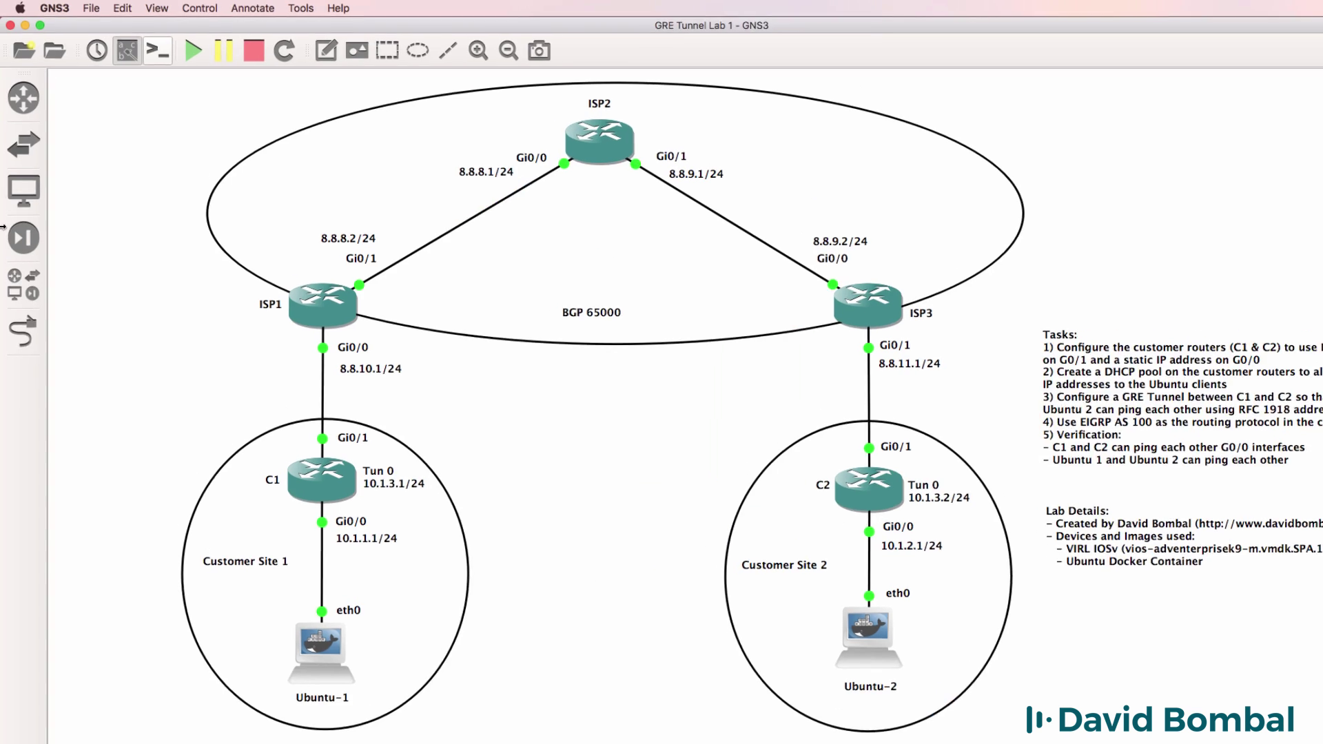
# - Bring up the ISP2 console and run 'sh ip route' to list its routing table
pyautogui.click(107, 12)
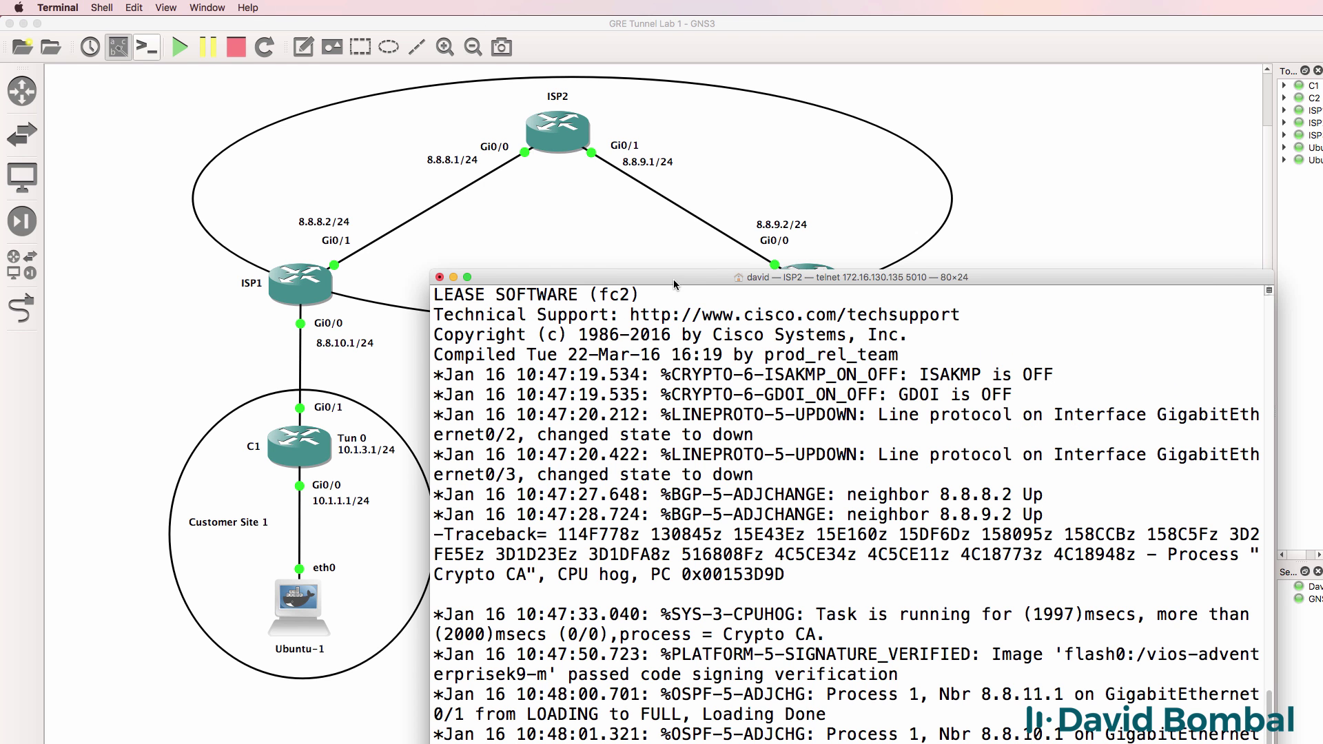
pyautogui.moveTo(661, 268); pyautogui.dragTo(536, 205)
pyautogui.press('Return')
pyautogui.press('Return')
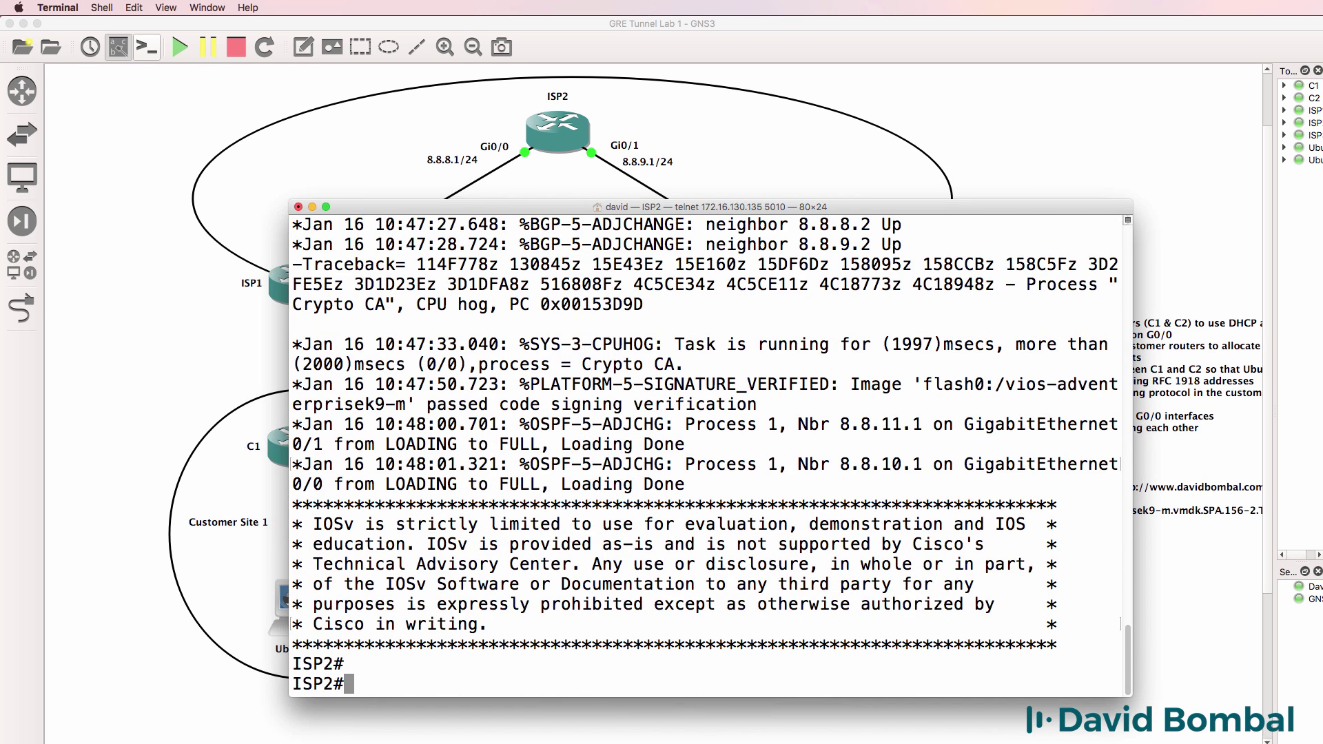
pyautogui.write('sh ip route')
pyautogui.press('Return')
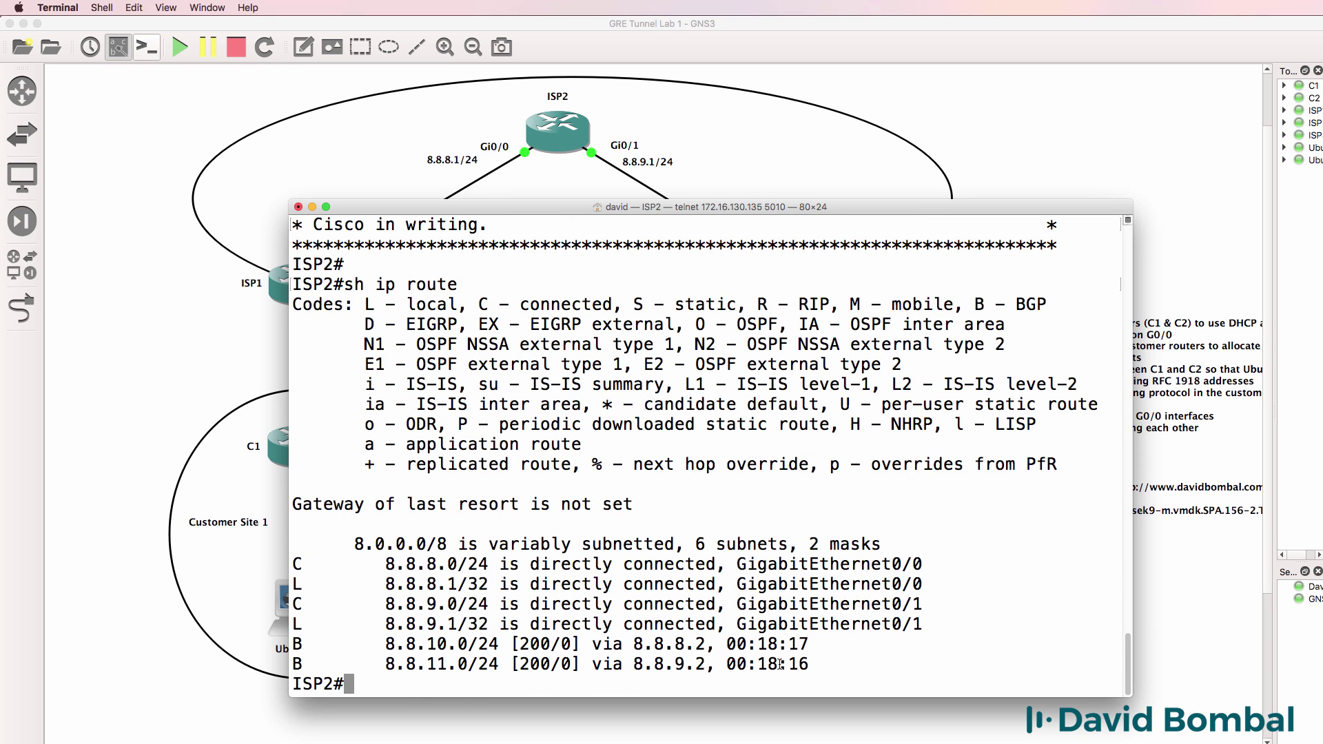
# - Highlight the BGP routes 8.8.10.0/24 and 8.8.11.0/24 plus connected lines, then enter 'sh ip bgp nei'
pyautogui.moveTo(812, 665); pyautogui.dragTo(2, 639)
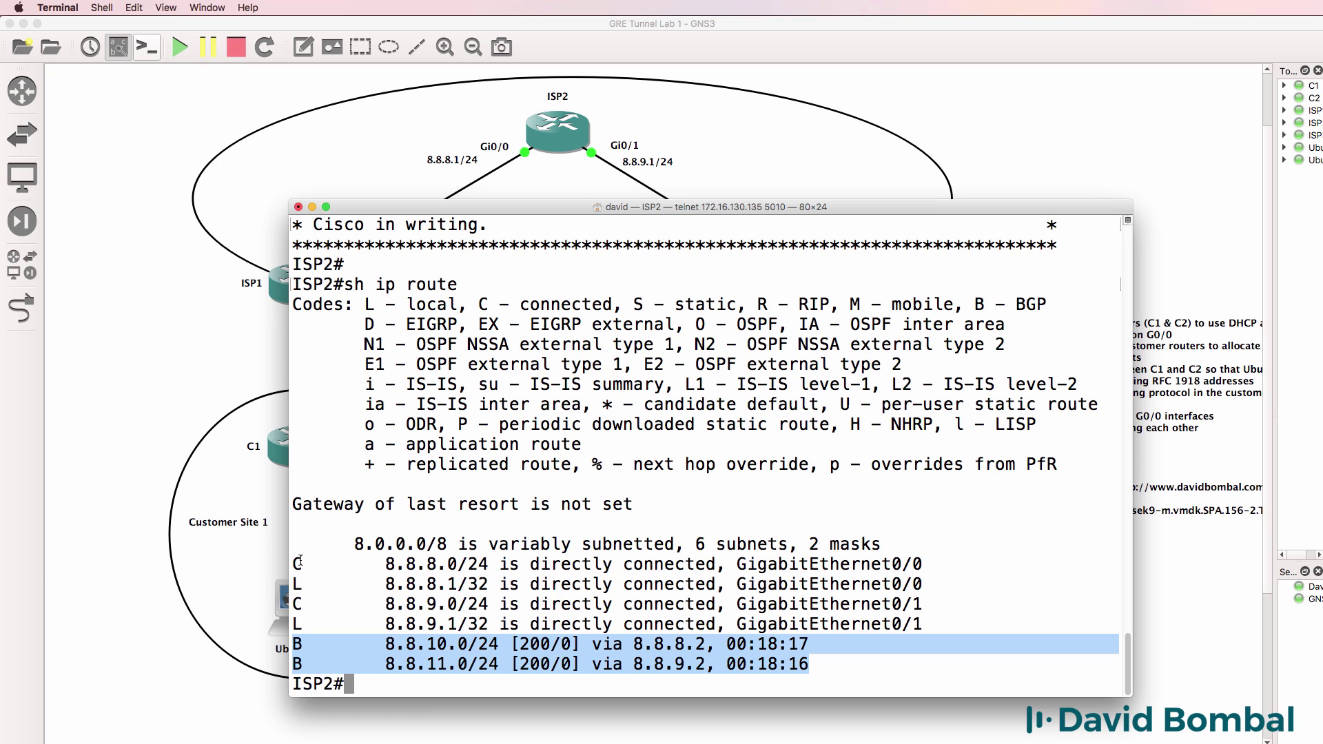
pyautogui.moveTo(297, 562); pyautogui.dragTo(1013, 665)
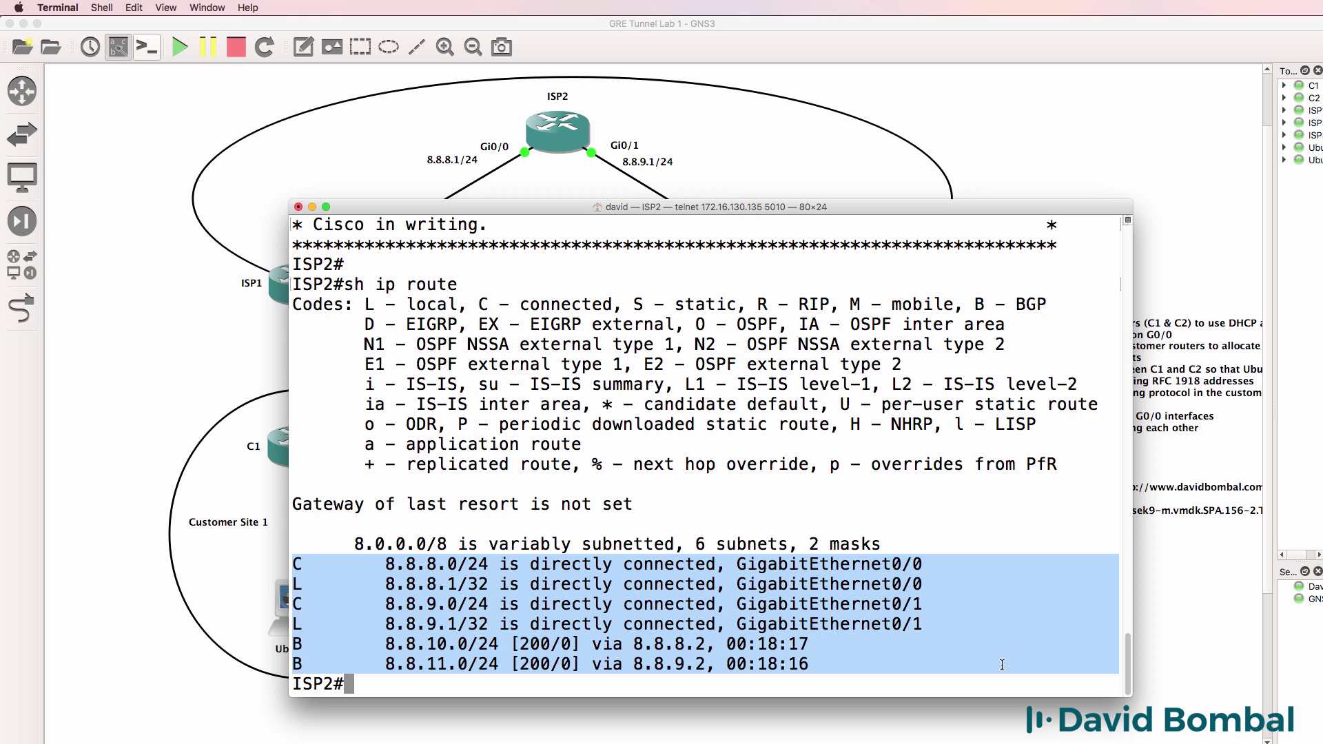
pyautogui.write('sh ip b')
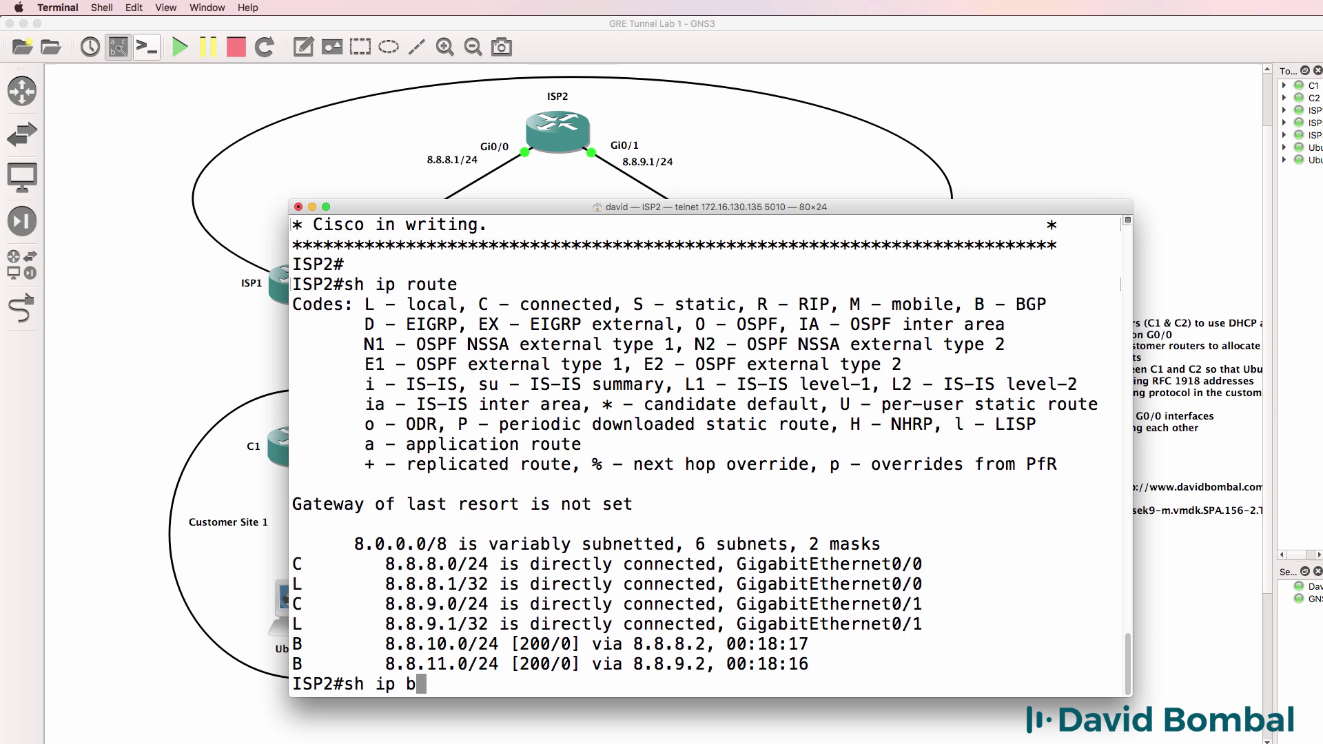
pyautogui.write('gp nei')
# - Run 'sh ip bgp nei' and page through ISP2's BGP neighbor details
pyautogui.press('Return')
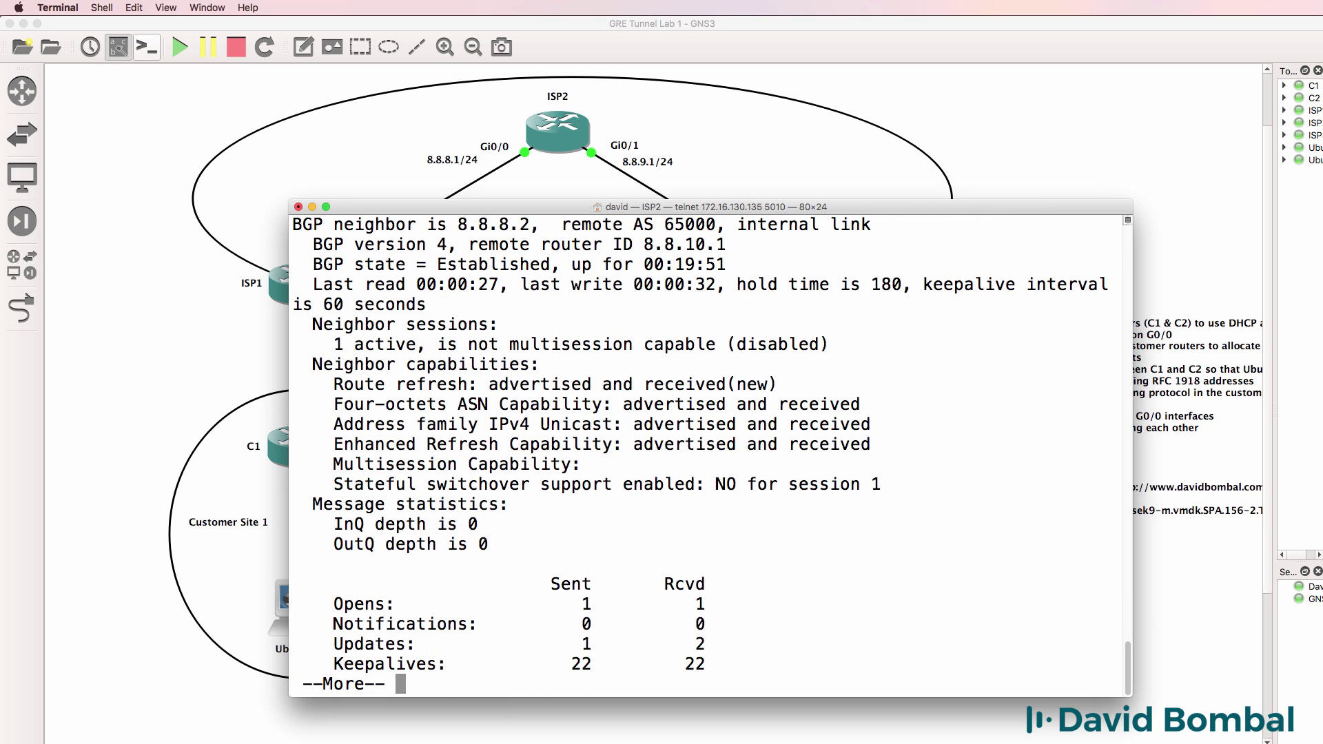
pyautogui.press('space')
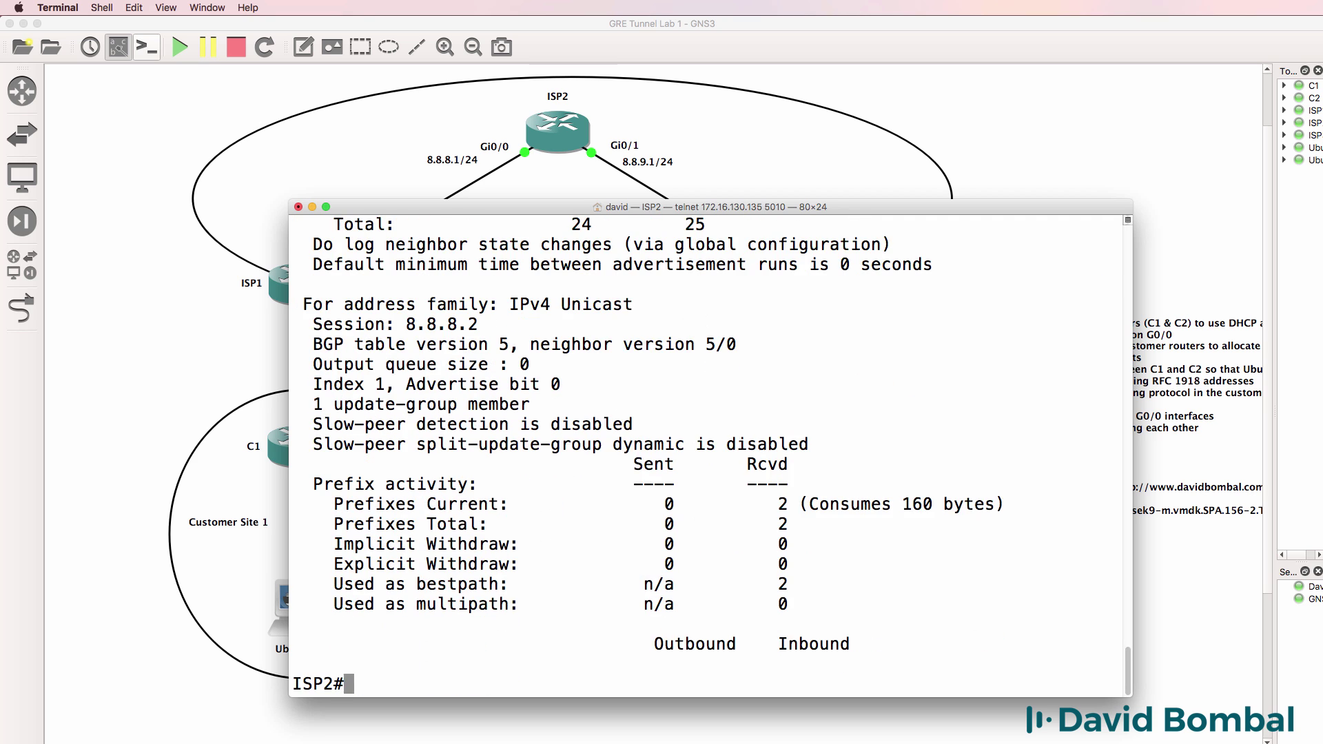
pyautogui.press('Up')
pyautogui.press('Return')
# - Show the BGP summary with 'sh ip bgp sum', resize the console, and highlight neighbors 8.8.8.2 and 8.8.9.2
pyautogui.write('sh ip ')
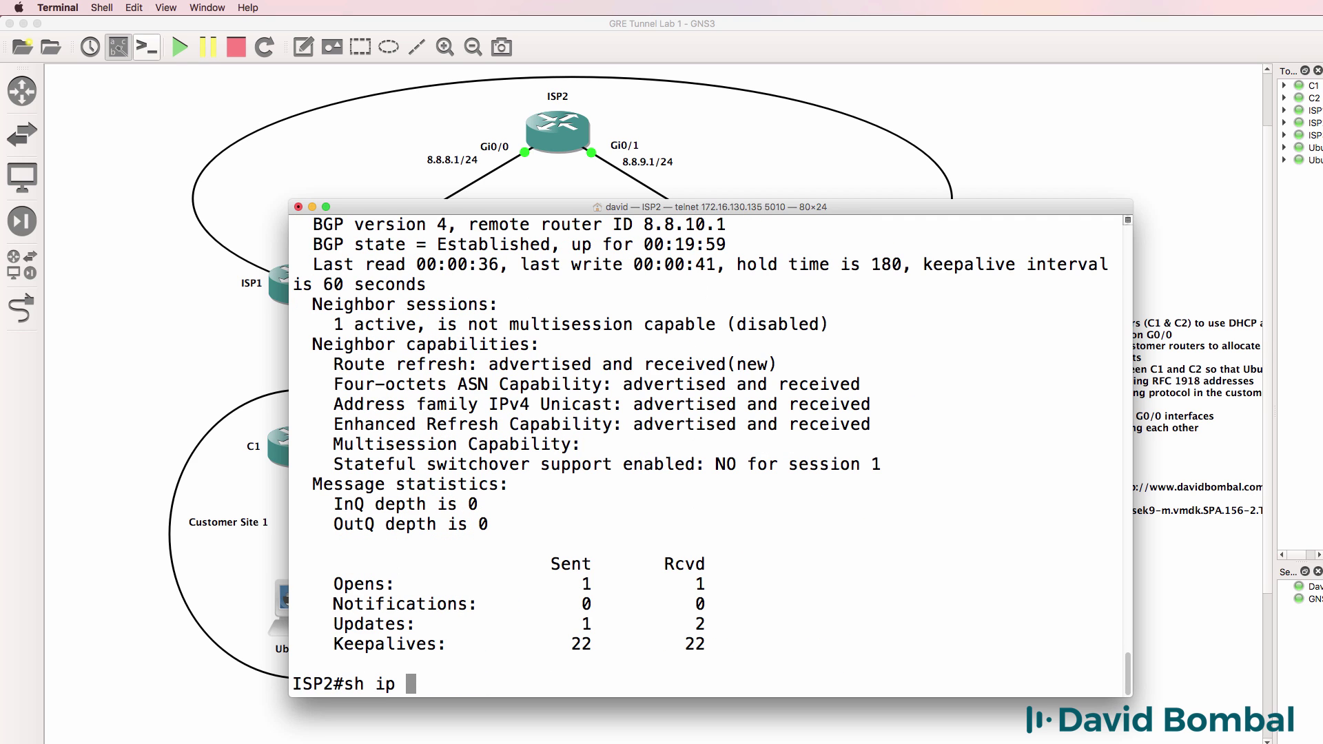
pyautogui.write('bgp sum')
pyautogui.press('Return')
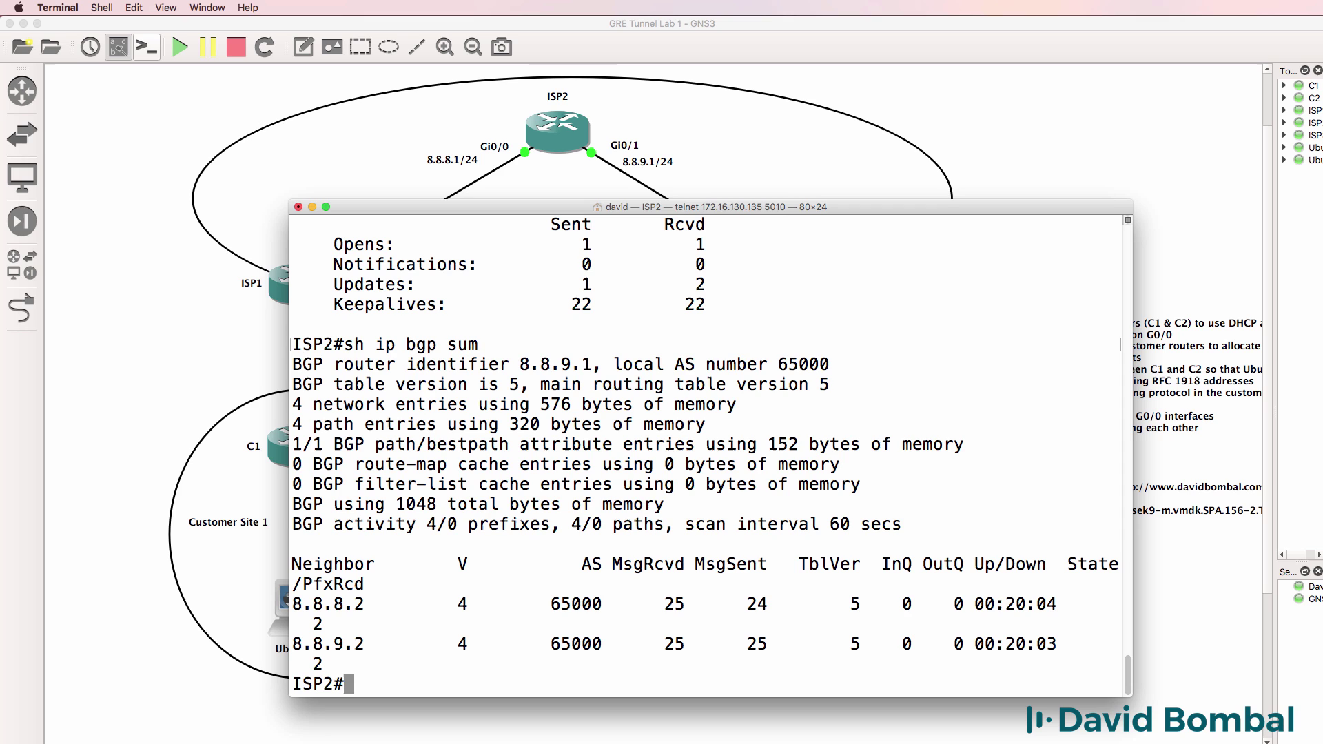
pyautogui.moveTo(1133, 437); pyautogui.dragTo(1236, 438)
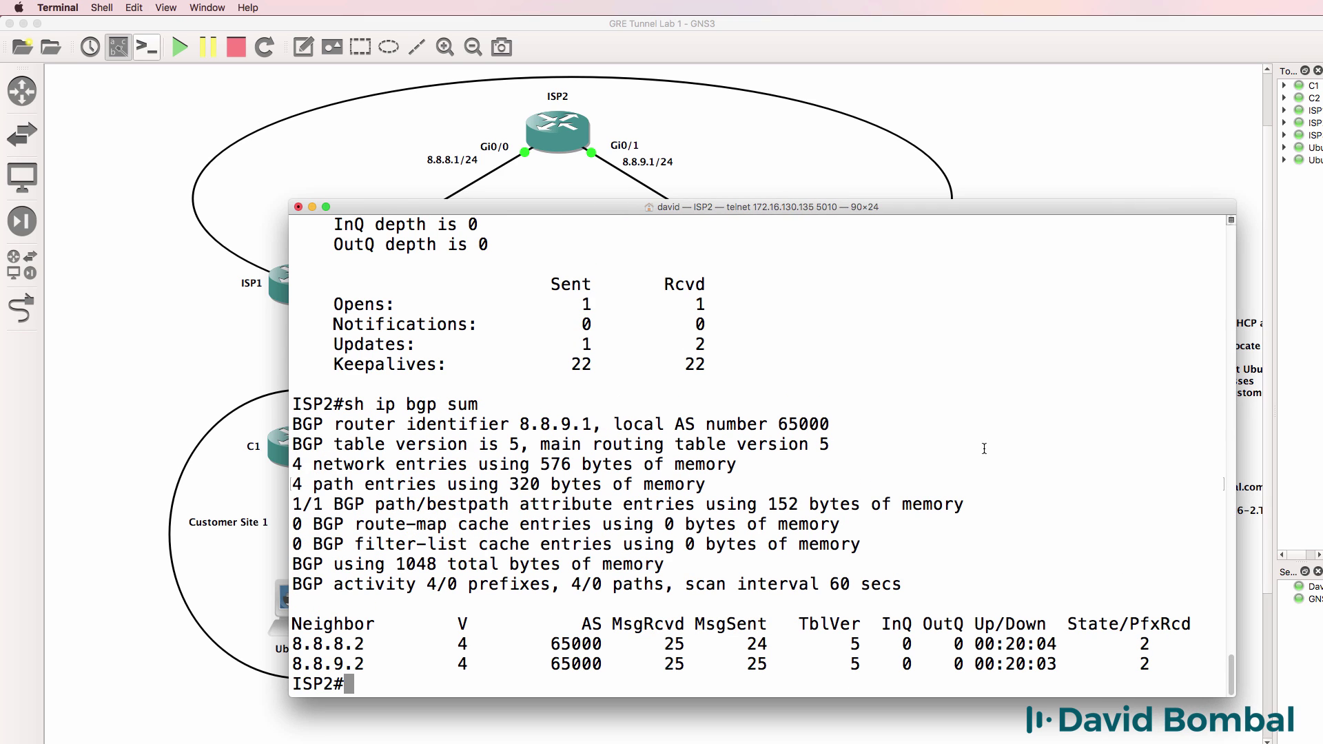
pyautogui.moveTo(335, 404); pyautogui.dragTo(264, 397)
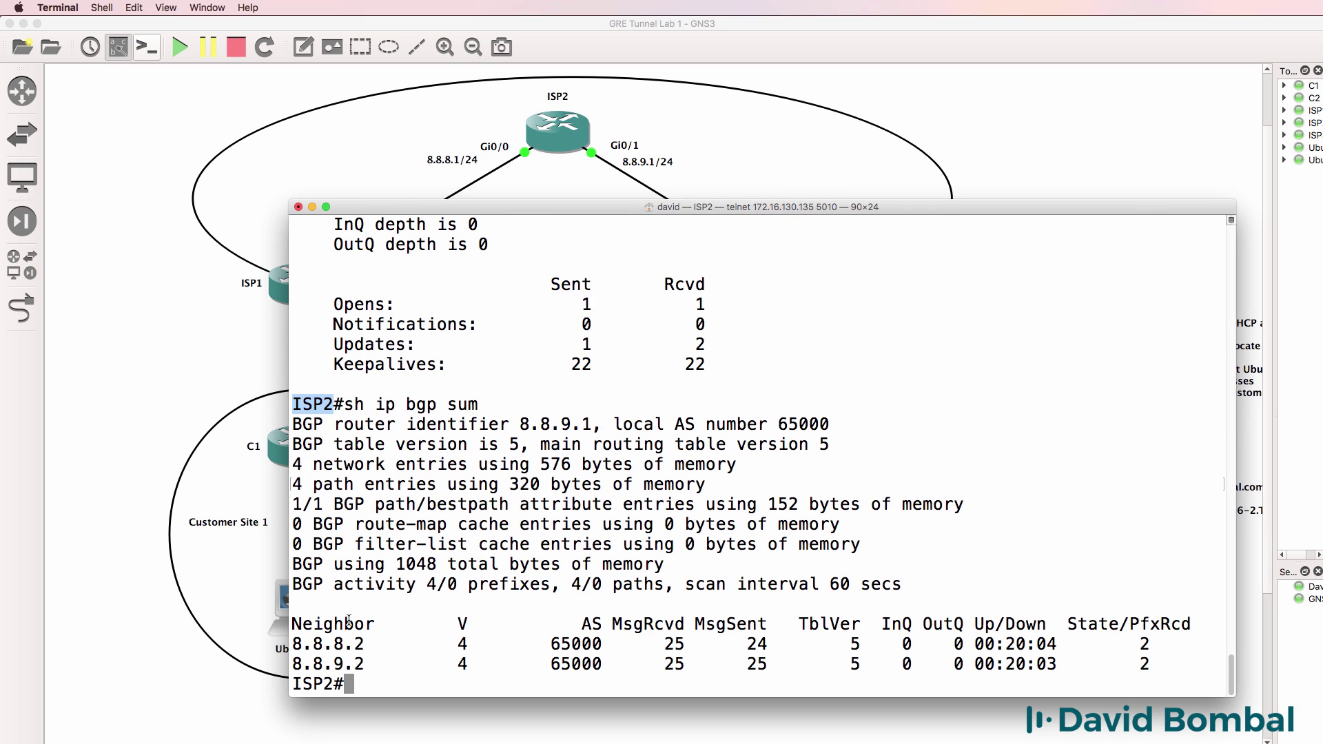
pyautogui.moveTo(367, 645); pyautogui.dragTo(270, 642)
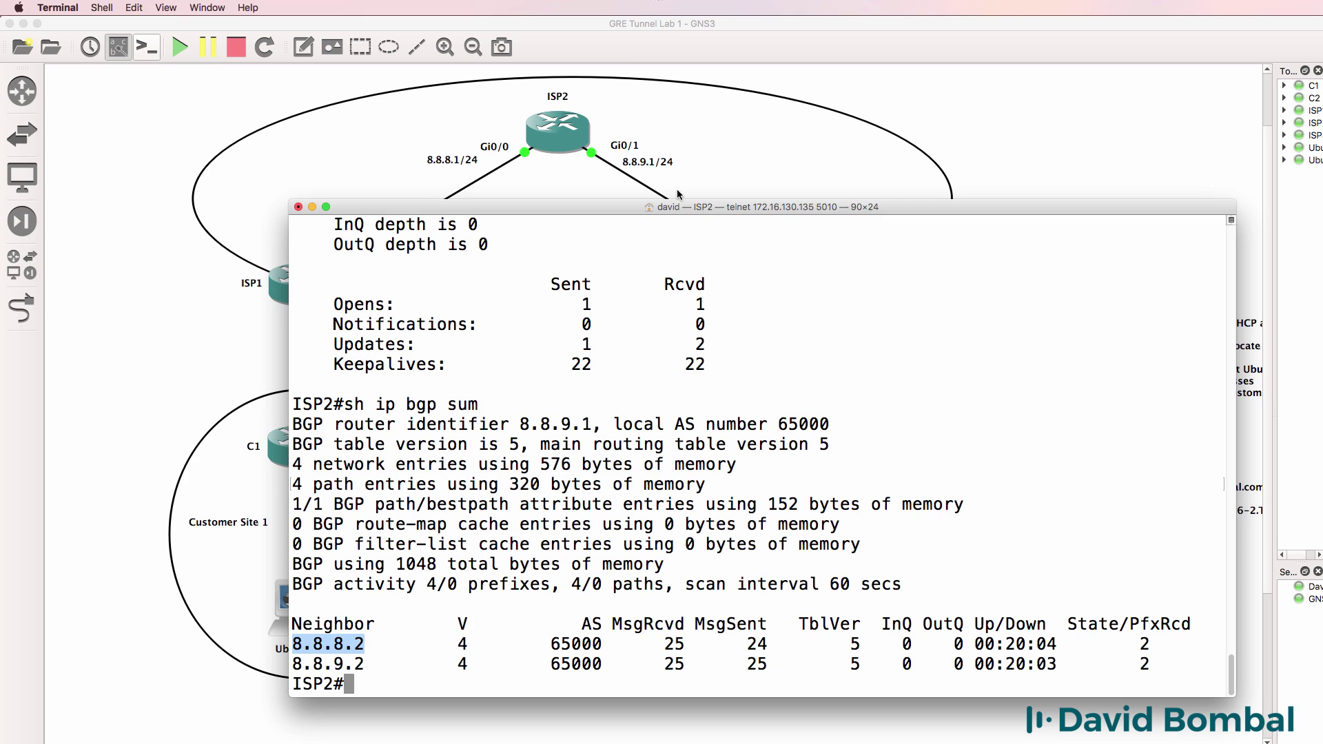
pyautogui.moveTo(680, 201); pyautogui.dragTo(701, 357)
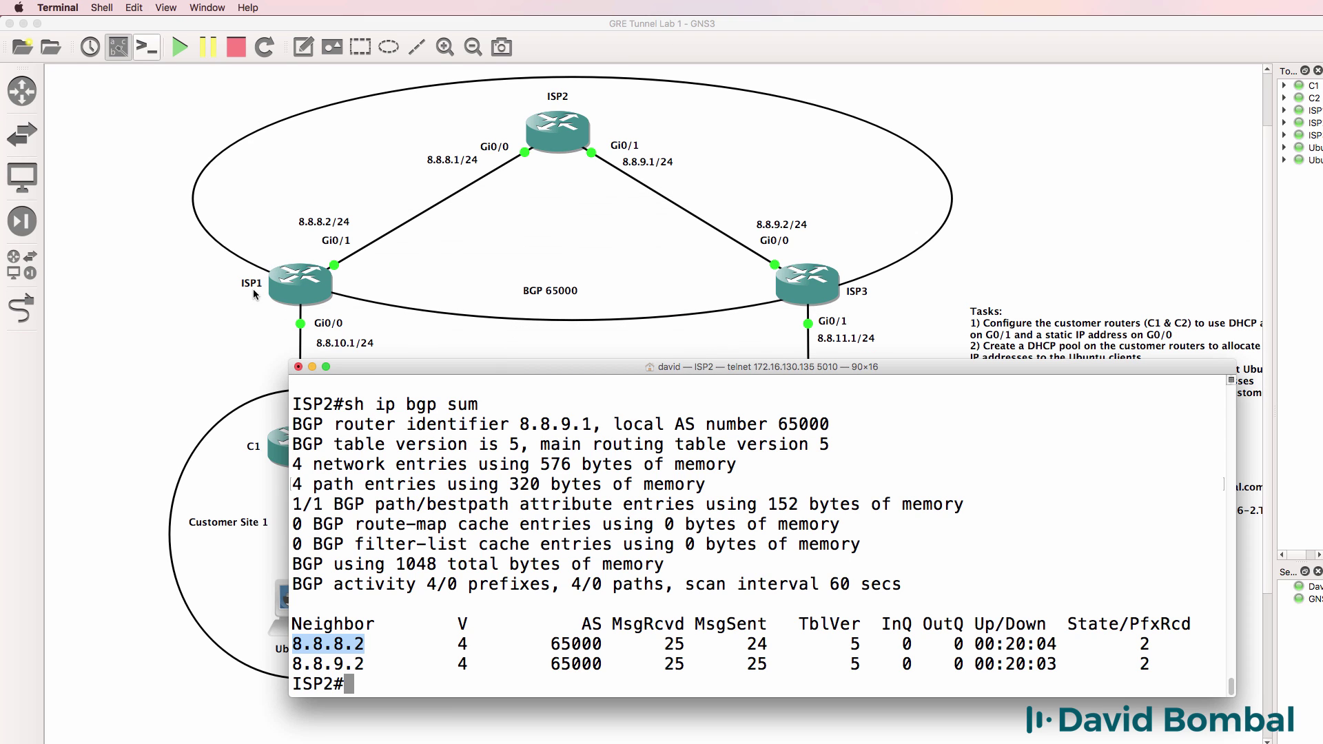
pyautogui.moveTo(375, 664); pyautogui.dragTo(238, 669)
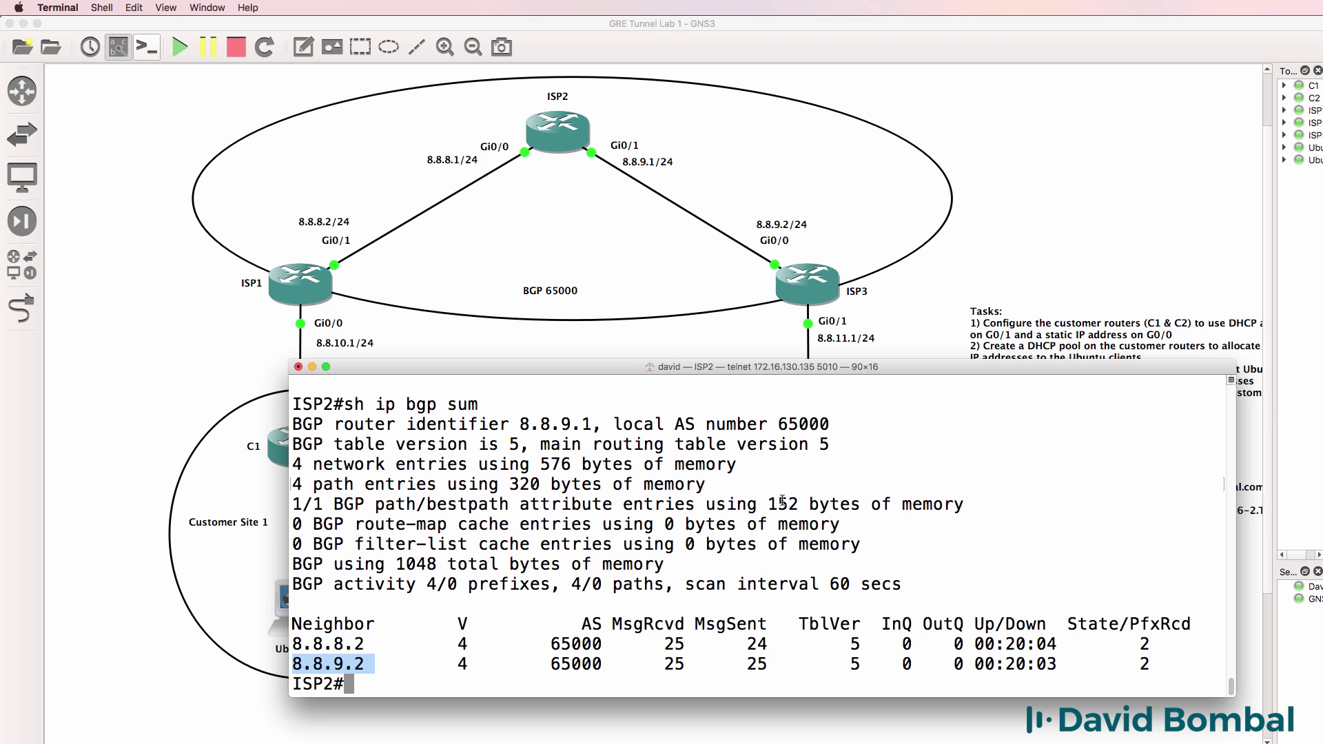
# - Rerun 'sh ip route' on ISP2, highlight the 8.0.0.0/8 subnet entries, and return to GNS3
pyautogui.write('sh ip rotue')
pyautogui.press('Return')
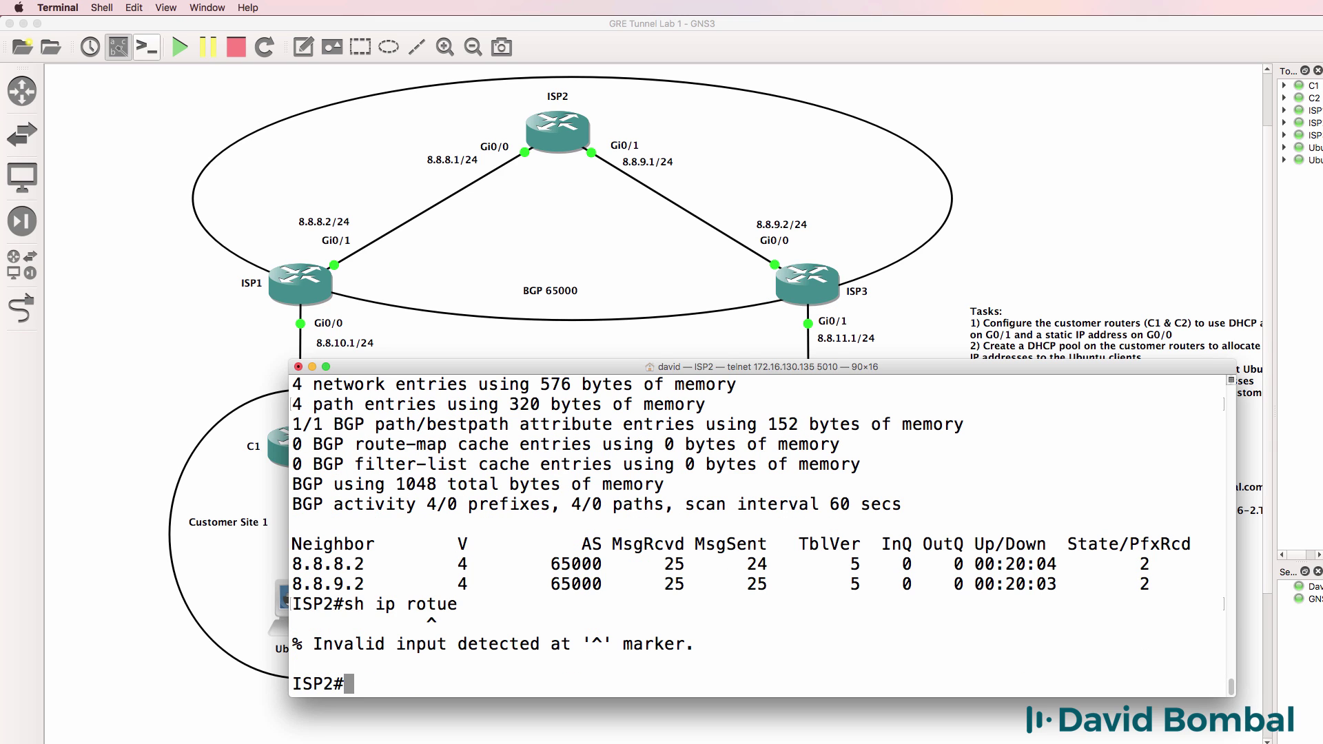
pyautogui.write('sh ip route')
pyautogui.press('Return')
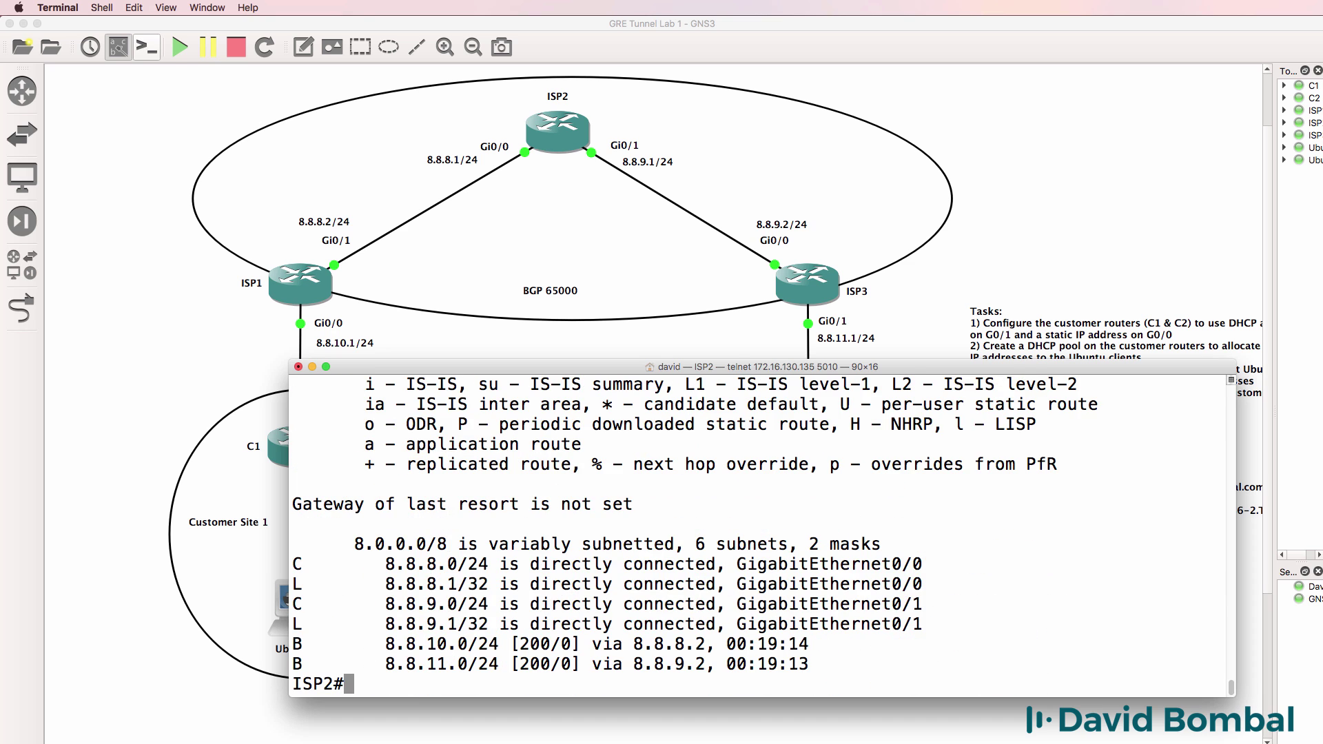
pyautogui.moveTo(809, 664); pyautogui.dragTo(294, 540)
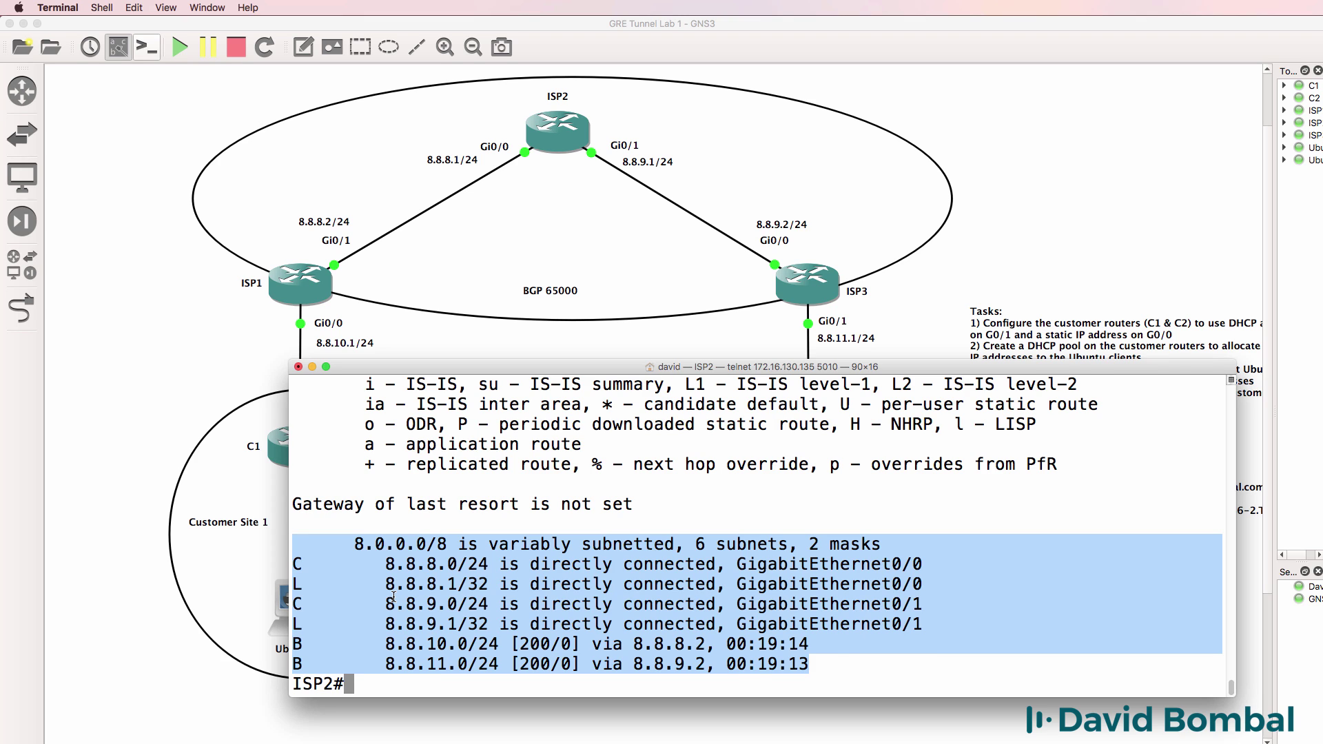
pyautogui.press('super+Tab')
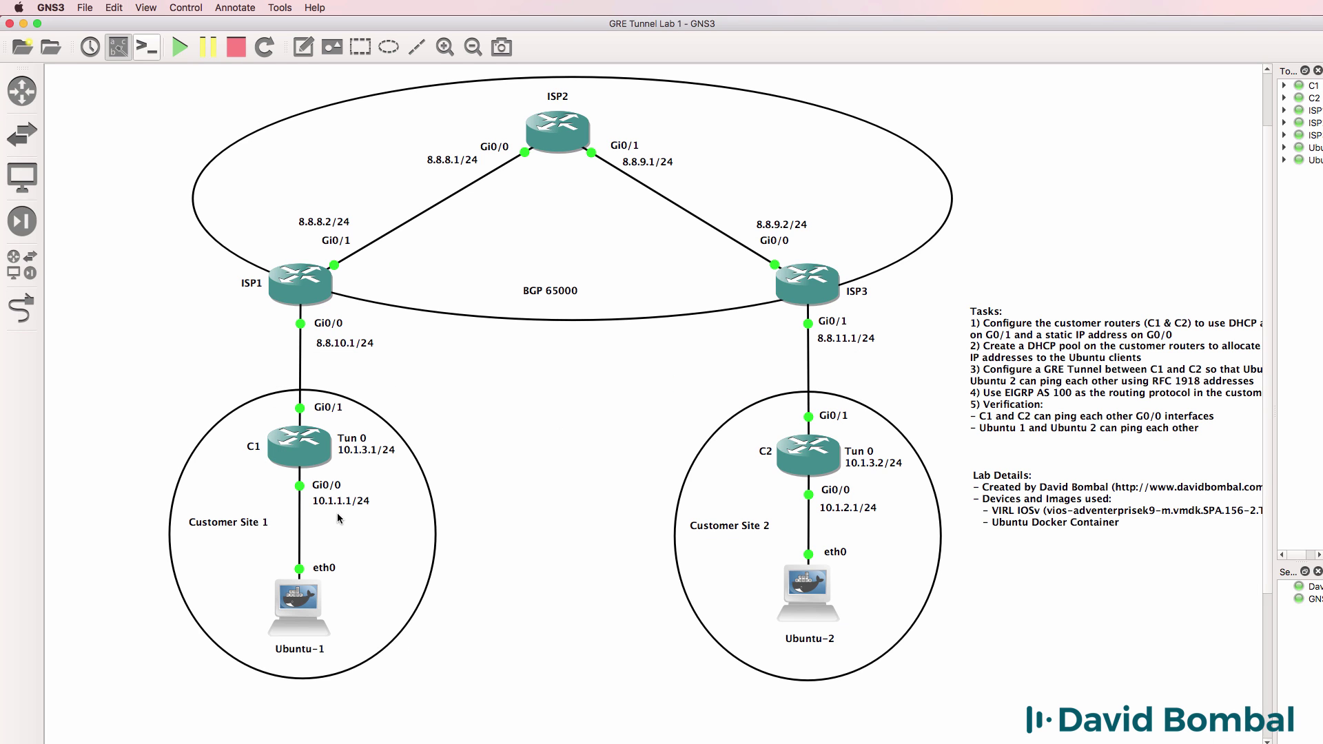